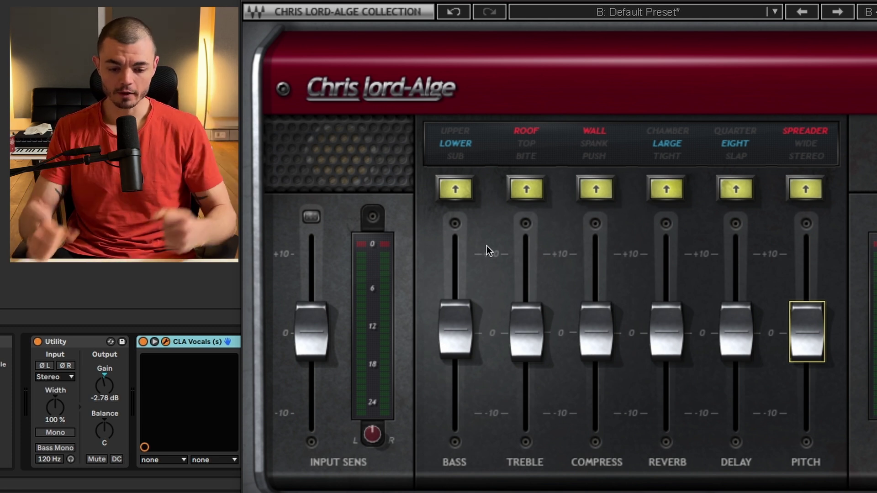
- Cycle the Bass module's color mode from Lower through Upper to bypassed
left_click(443, 189)
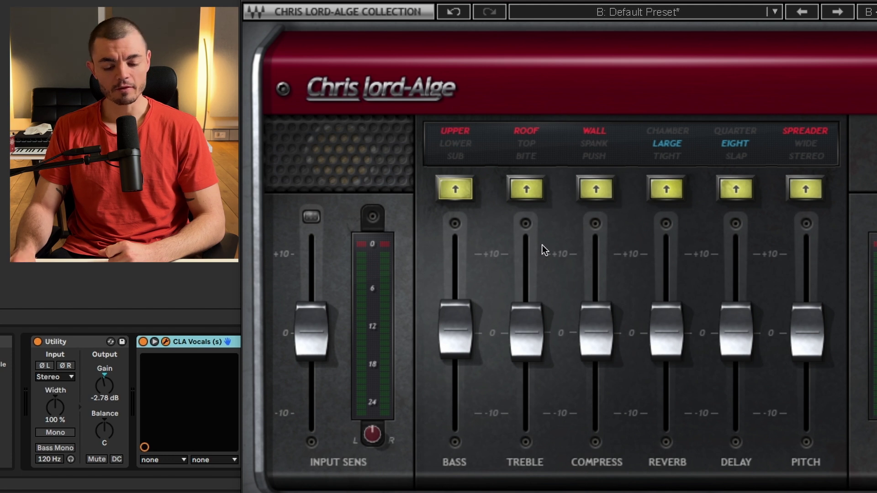
left_click(459, 198)
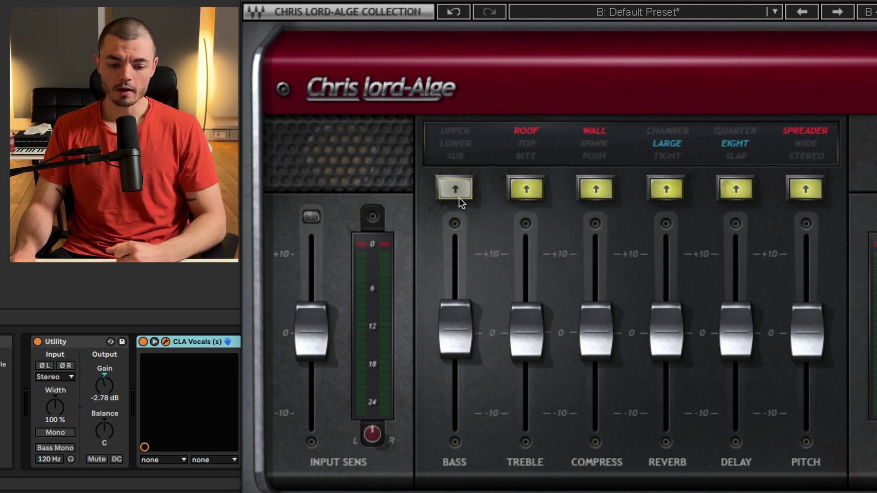
left_click(459, 309)
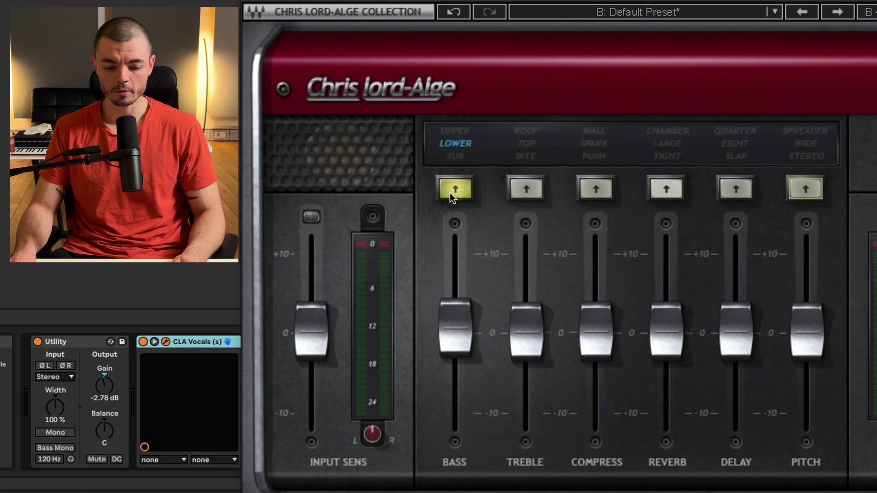
- During playback, audition the Bass module's colors at 10.0, then settle on Lower with the fader at about 3.7
key("space")
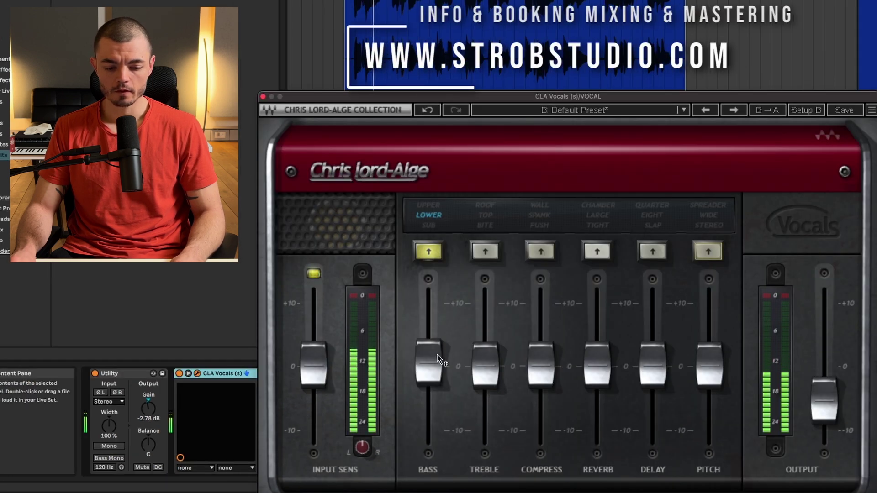
left_click_drag(437, 354, 437, 294)
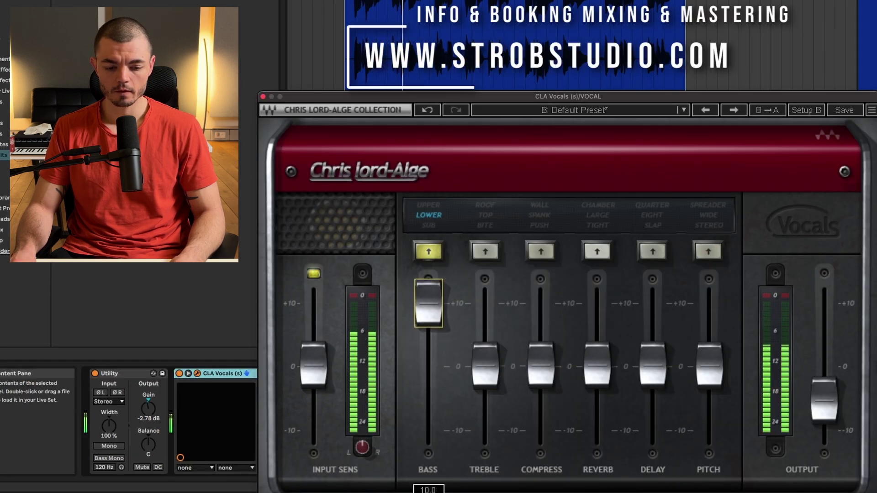
left_click(429, 251)
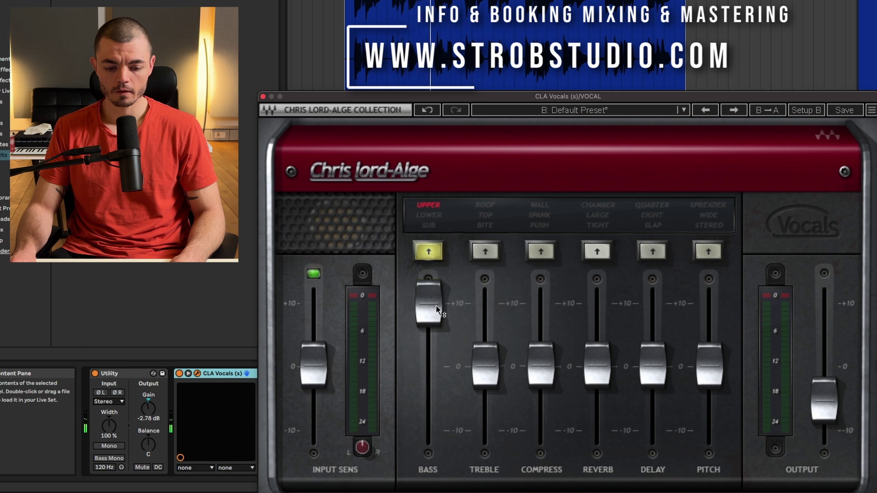
mouse_move(431, 303)
left_click_drag(430, 303, 428, 343)
left_click(428, 257)
left_click(429, 252)
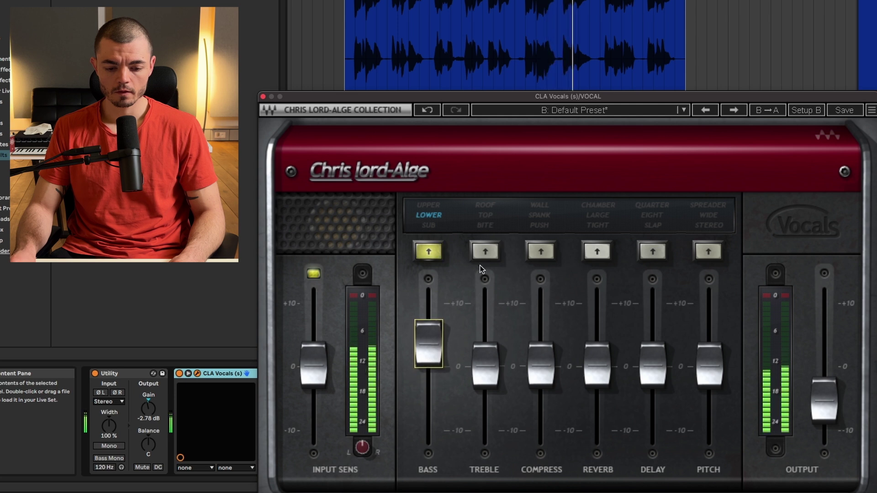
- Enable Treble and audition Bite and Top at 10.0, then settle on Roof with the fader at 4.4
left_click(484, 251)
left_click_drag(484, 363, 485, 303)
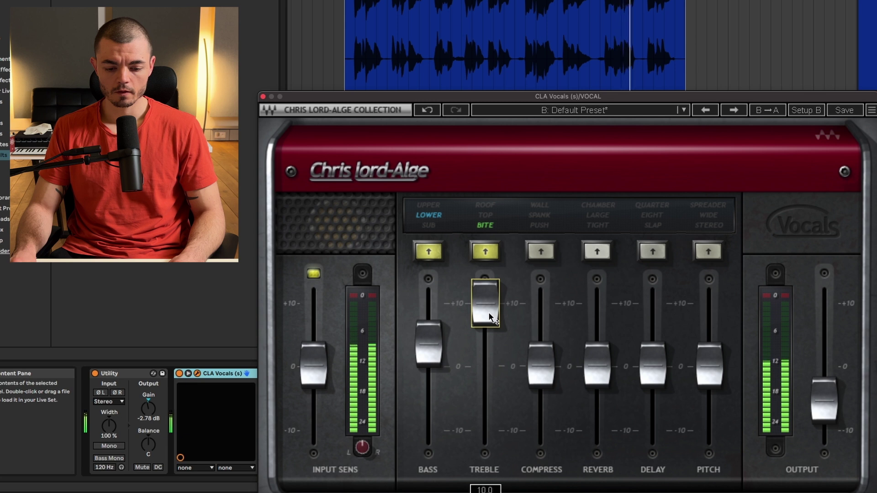
left_click(486, 250)
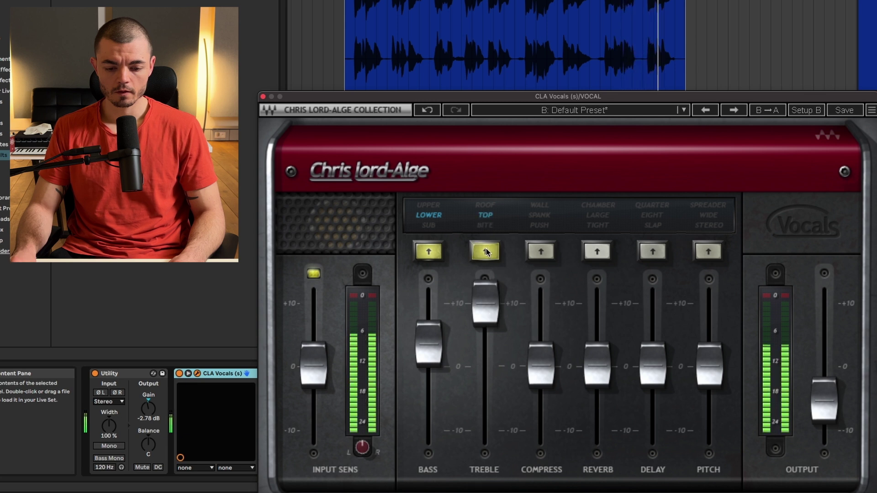
left_click_drag(485, 304, 485, 338)
left_click(492, 253)
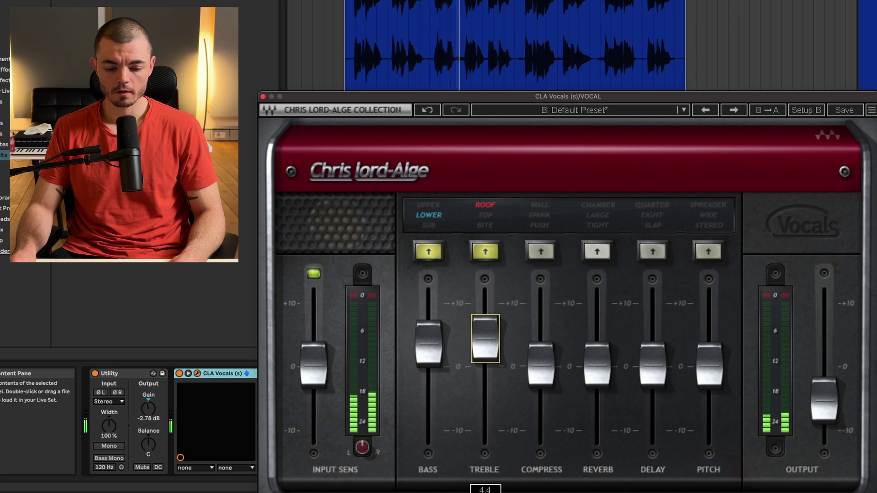
key("space")
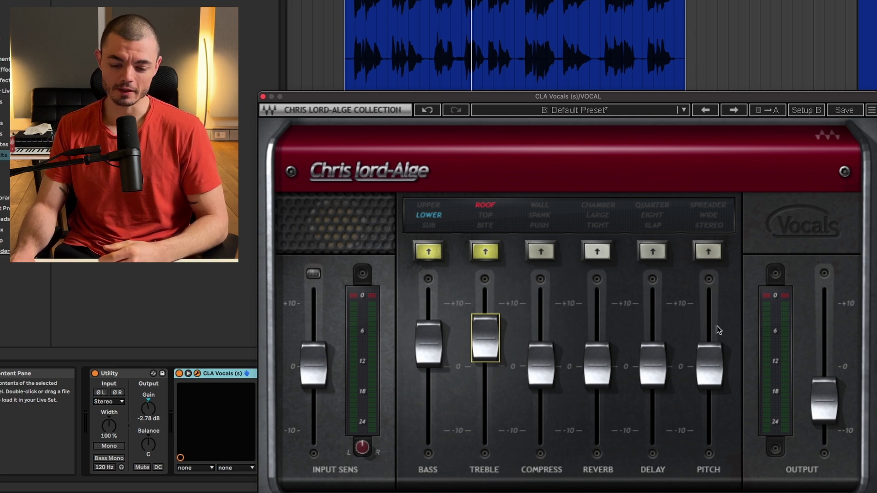
- Resume playback and audition Compress on Push at 10.0, then settle on Wall with the fader at 6.6
left_click(555, 338)
key("space")
left_click_drag(544, 378, 544, 315)
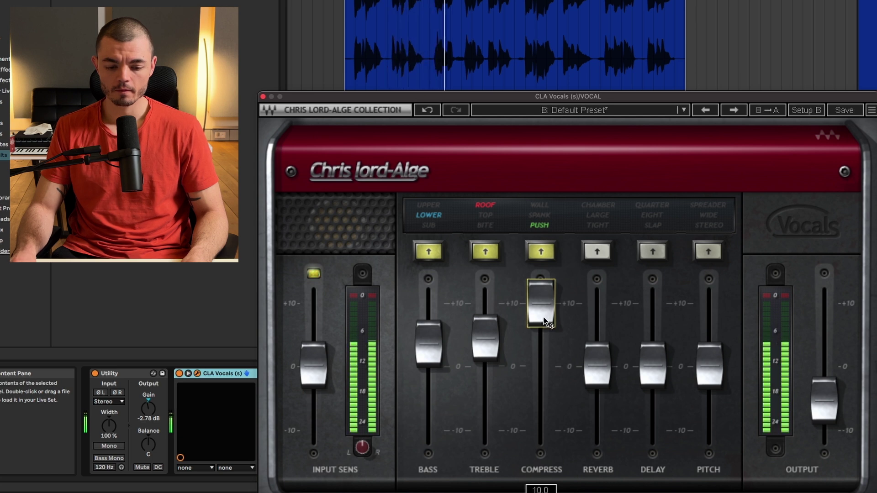
left_click_drag(543, 318, 546, 343)
left_click(548, 252)
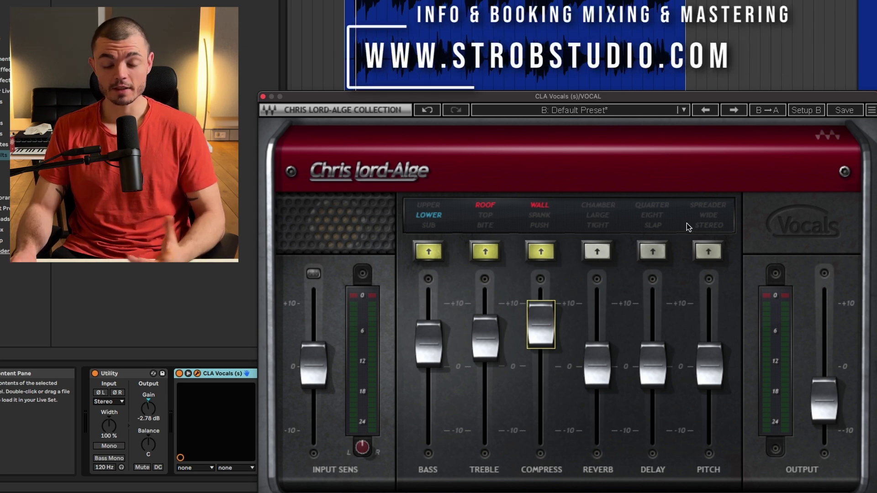
- Enable Reverb and audition its colors, including Large and Chamber, near 10.0, then settle on Large with the fader at about 7
left_click(596, 252)
left_click_drag(603, 357, 598, 282)
left_click(598, 252)
left_click_drag(597, 315, 597, 303)
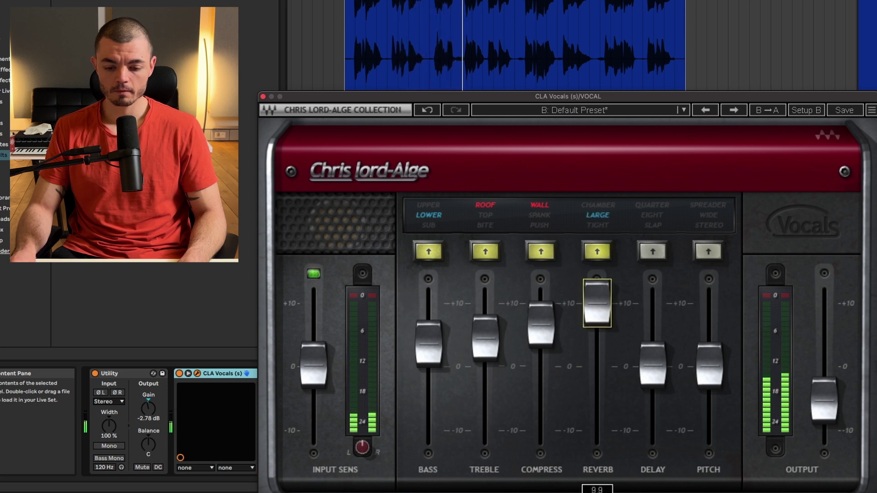
left_click(597, 251)
left_click(601, 312)
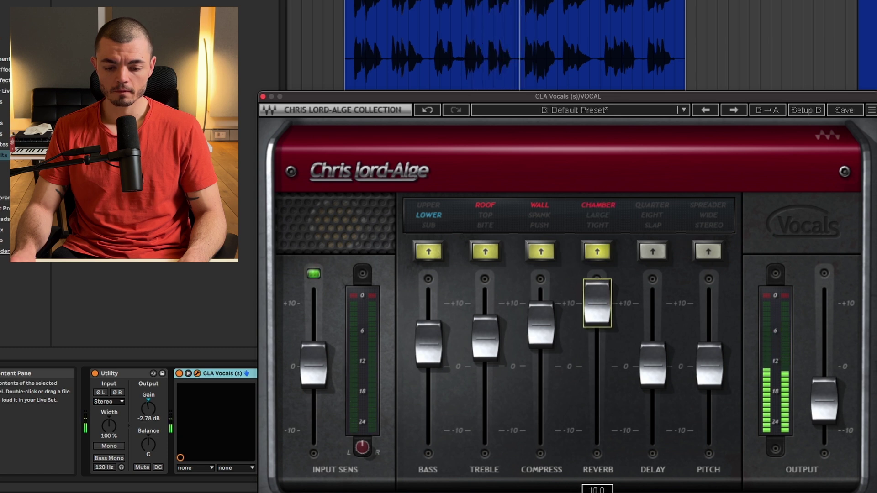
left_click_drag(601, 312, 598, 323)
left_click(599, 251)
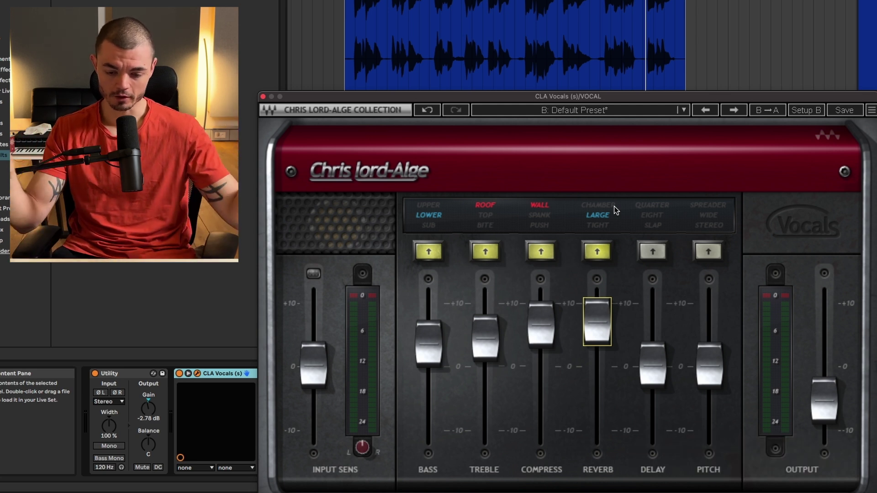
- Enable Delay on Slap with the fader at 6.2 and nudge the Reverb fader while the song plays
left_click(652, 251)
key("space")
left_click_drag(653, 366, 653, 327)
left_click_drag(598, 323, 598, 320)
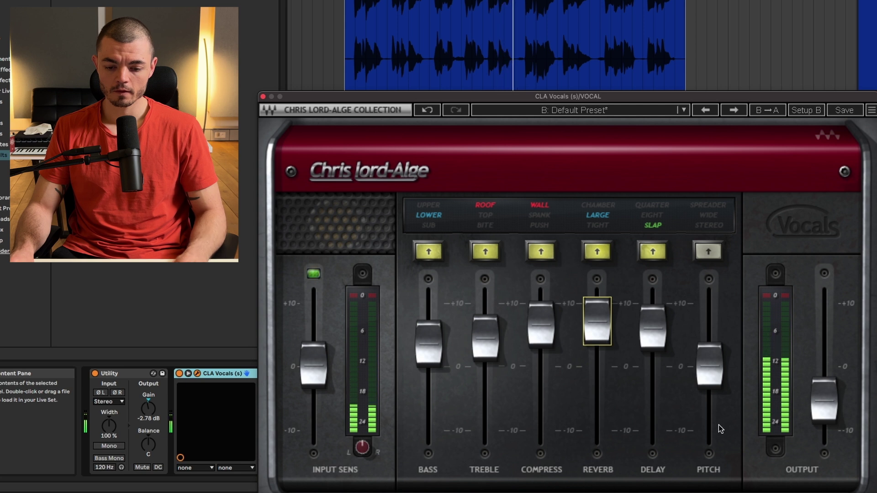
key("space")
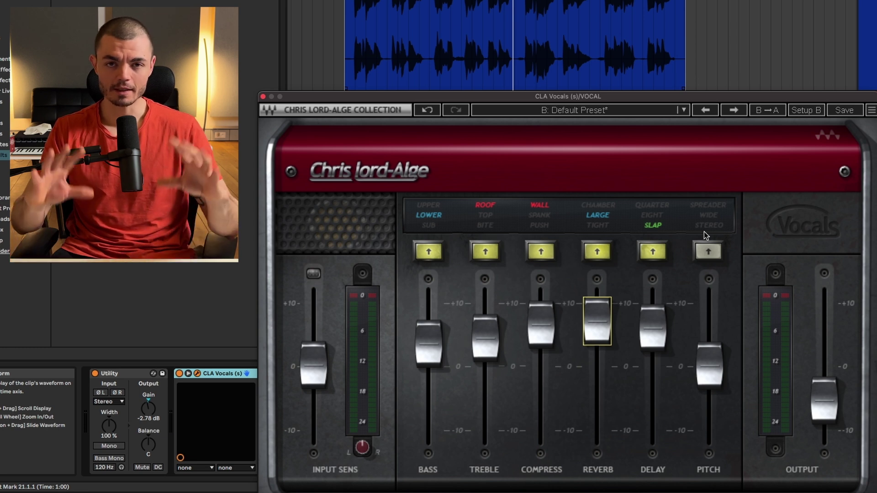
- During playback, audition the Pitch module's colors, then settle on Spreader with the fader at 6.3
key("space")
left_click_drag(716, 310, 716, 277)
mouse_move(709, 332)
left_mouse_down()
mouse_move(709, 302)
mouse_move(710, 342)
mouse_move(711, 295)
mouse_move(709, 326)
left_mouse_up()
left_click(708, 252)
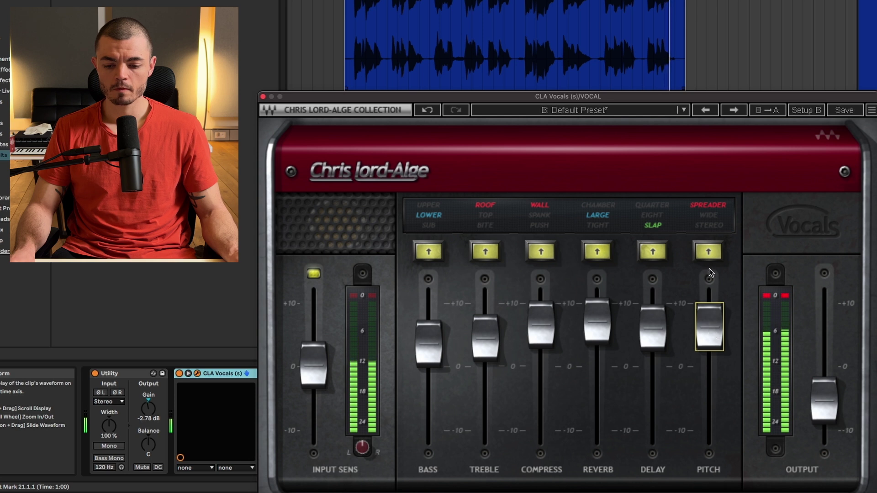
left_click(708, 252)
left_click_drag(709, 326, 710, 341)
left_click(708, 256)
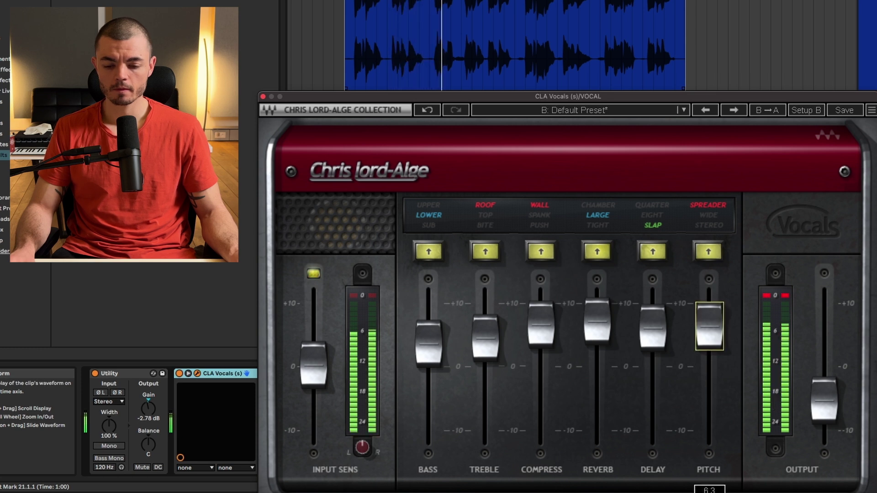
- Fine-tune the module faders: Treble to 4.7, Bass to 3.7 and Reverb to about 7.8
left_click_drag(485, 343, 485, 340)
left_click_drag(428, 344, 429, 342)
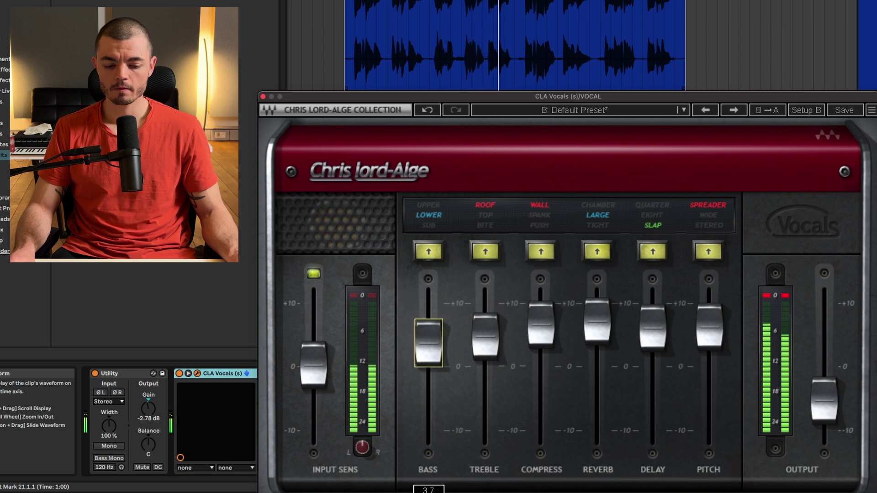
left_click(709, 327)
left_click(653, 328)
left_click_drag(609, 337, 609, 331)
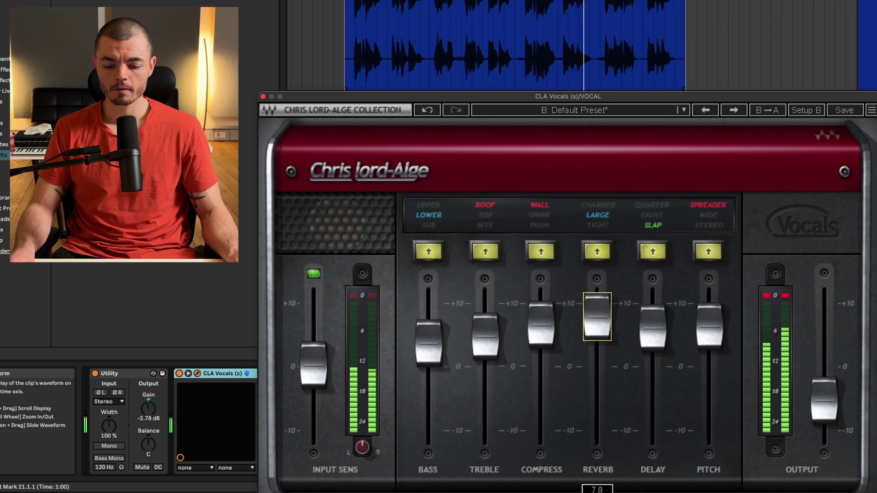
- Set the plug-in's Output level to -5.6
left_click(824, 401)
left_click_drag(823, 401, 824, 402)
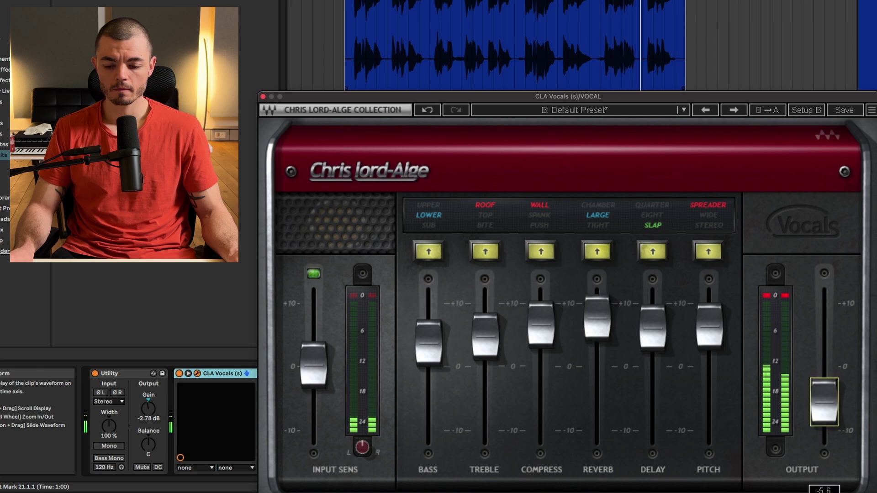
left_click(709, 326)
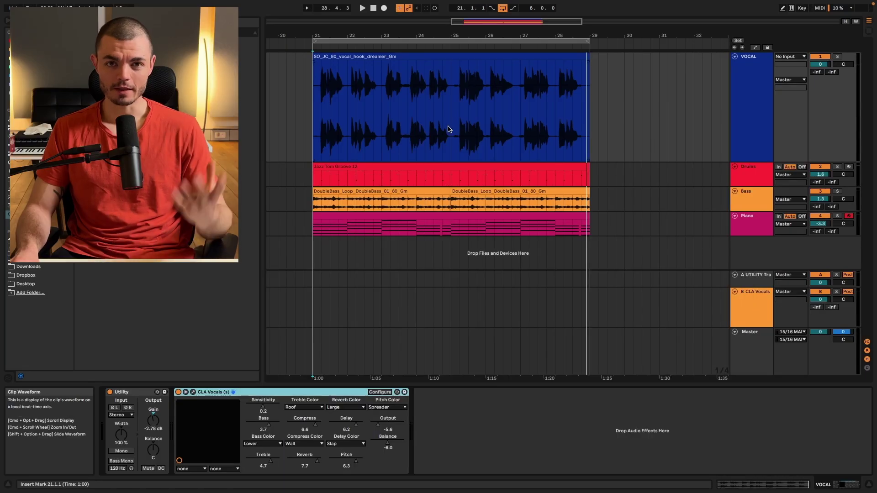
- Raise the VOCAL track's send to the CLA Vocals return track to about -24.8 dB during playback
left_click(736, 121)
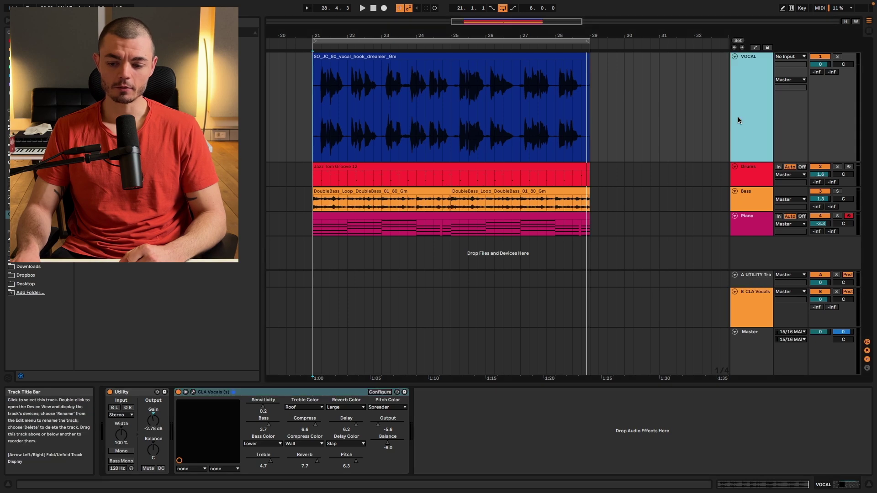
left_click(754, 297)
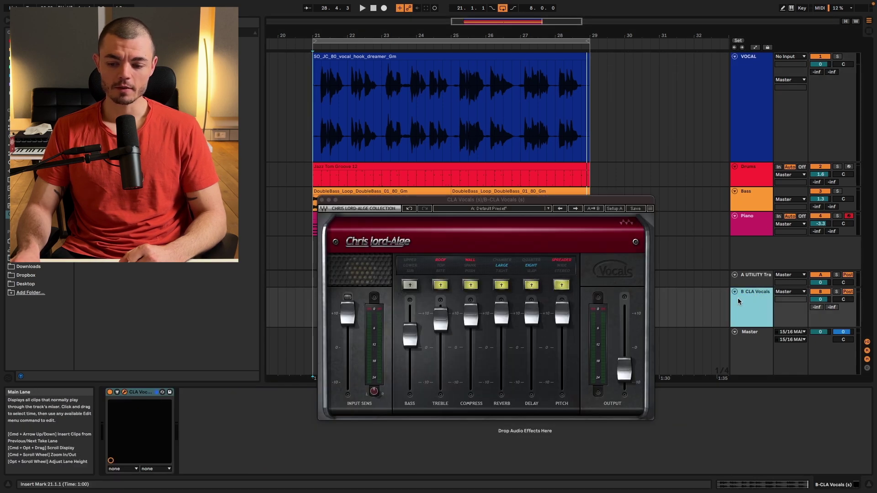
left_click(332, 117)
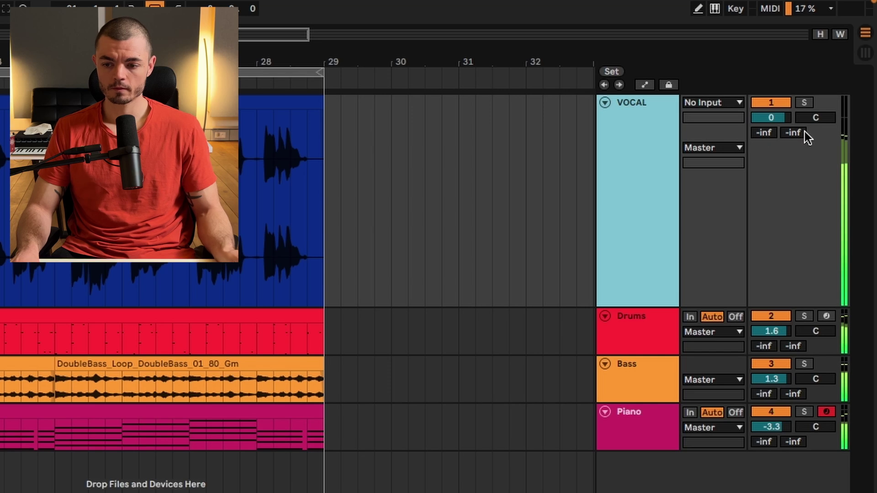
left_click(796, 133)
left_click_drag(797, 130, 796, 92)
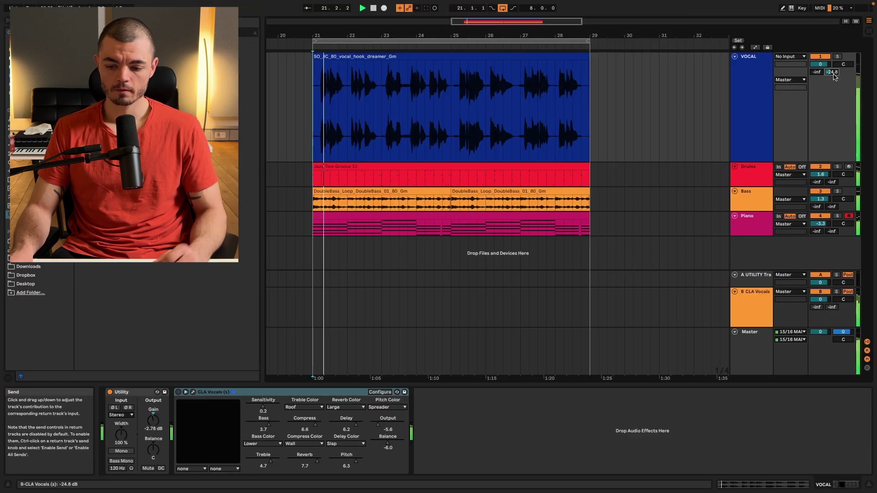
- In the return track's CLA Vocals plug-in, switch Delay to Slap and raise the Bass fader to about 5
left_click(748, 294)
left_click(531, 285)
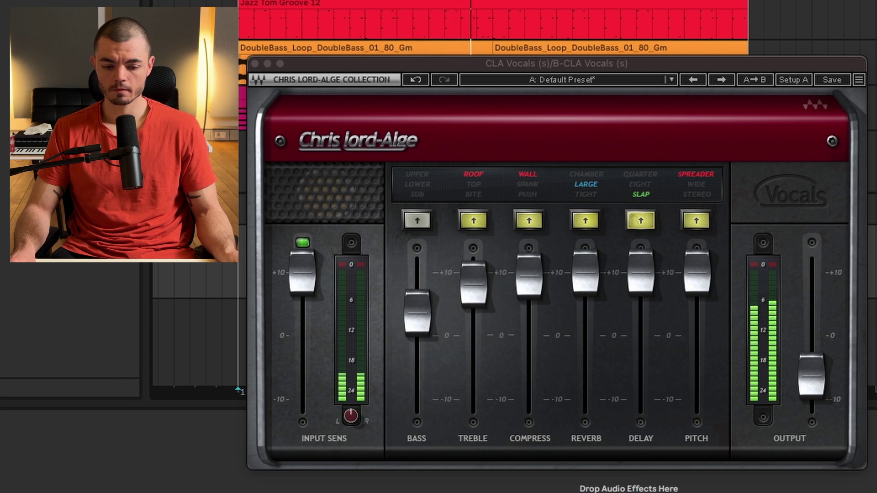
left_click_drag(417, 313, 417, 302)
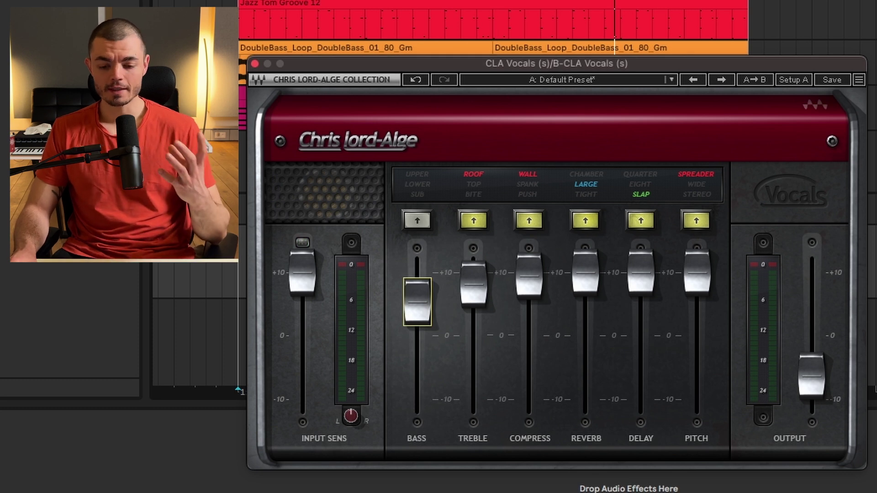